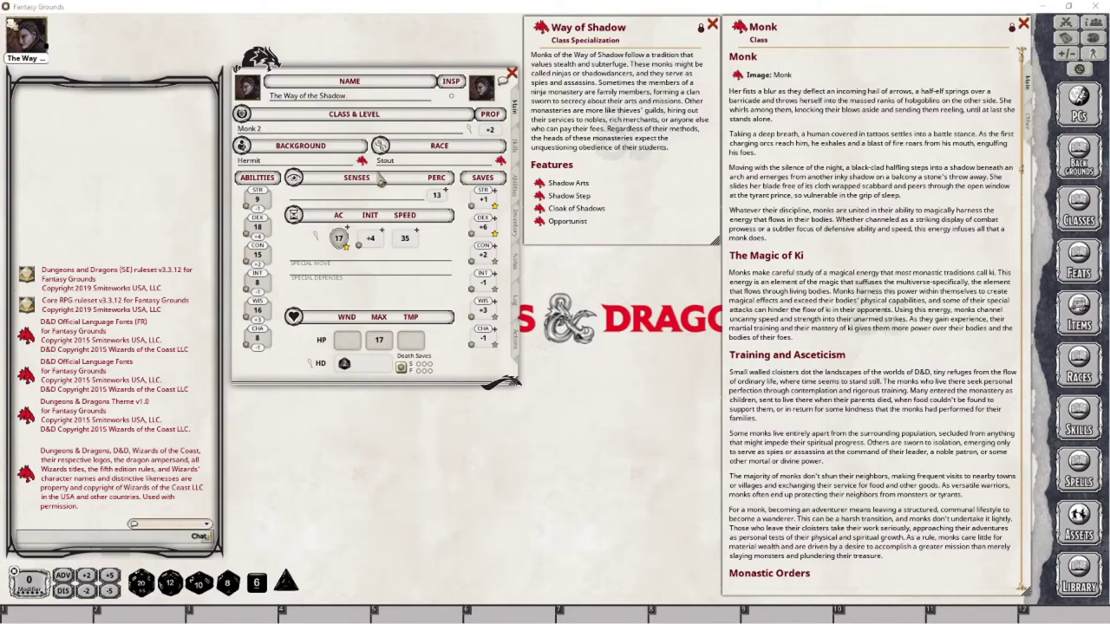
Add a third Monk level and choose Way of Shadow as the Monastic Tradition
drag(745, 33, 253, 131)
click(602, 154)
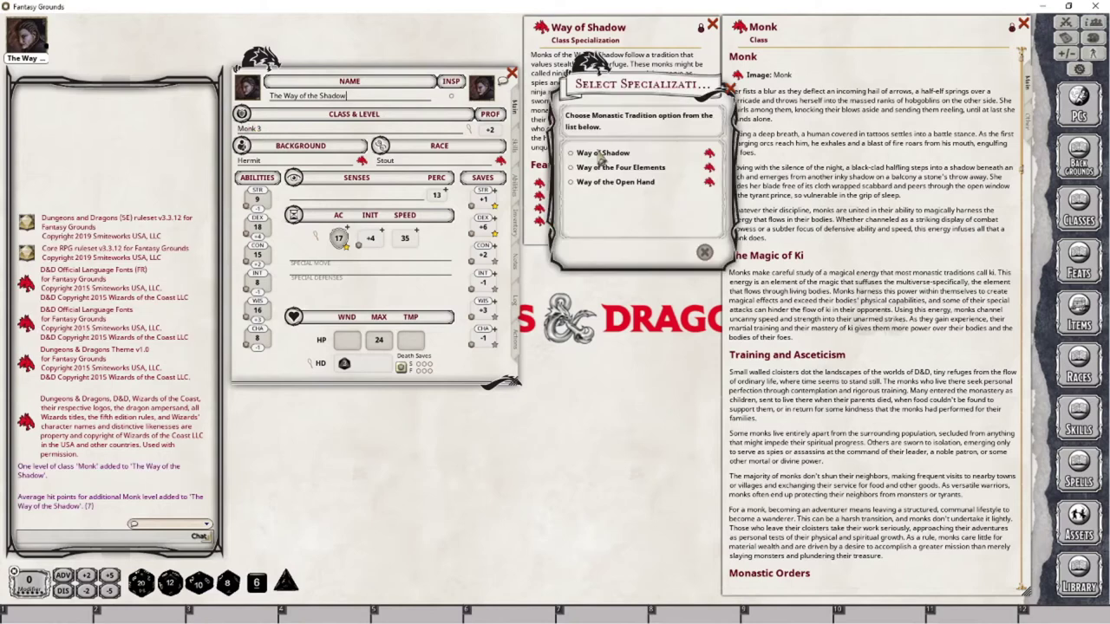
click(681, 249)
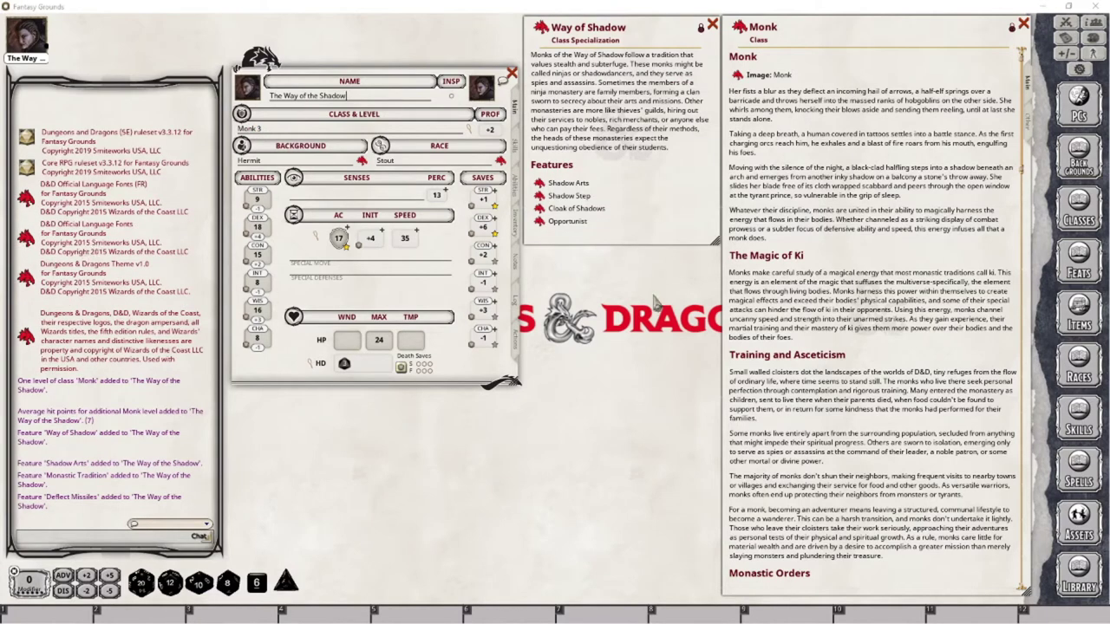
Scroll down the Monk features and open the Shadow Arts description
scroll(851, 349, down, 1)
scroll(852, 349, down, 10)
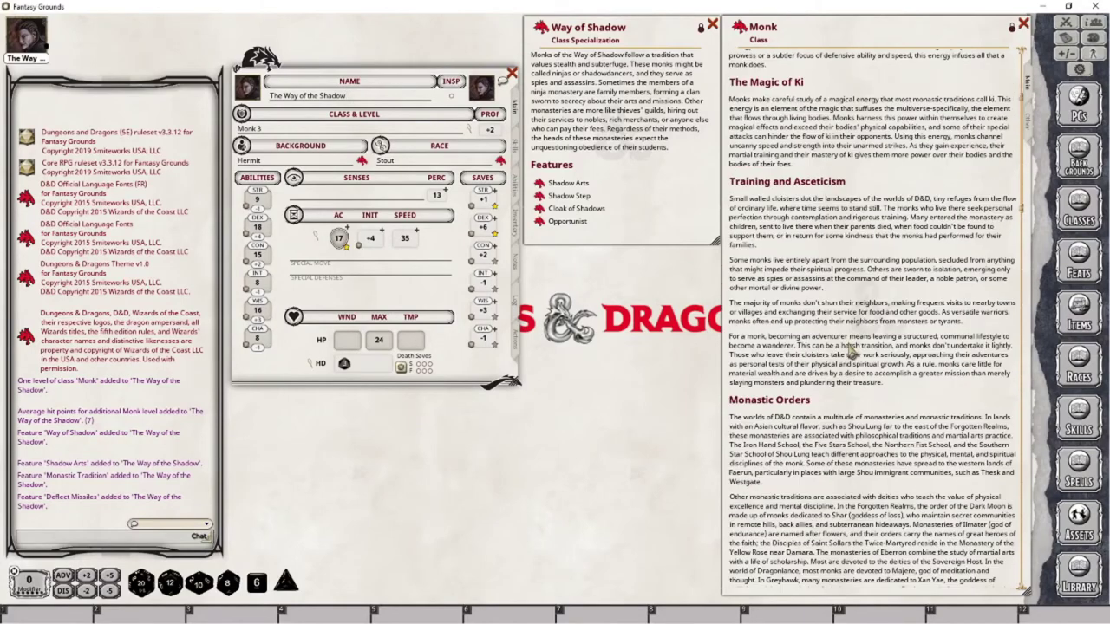
scroll(847, 347, down, 10)
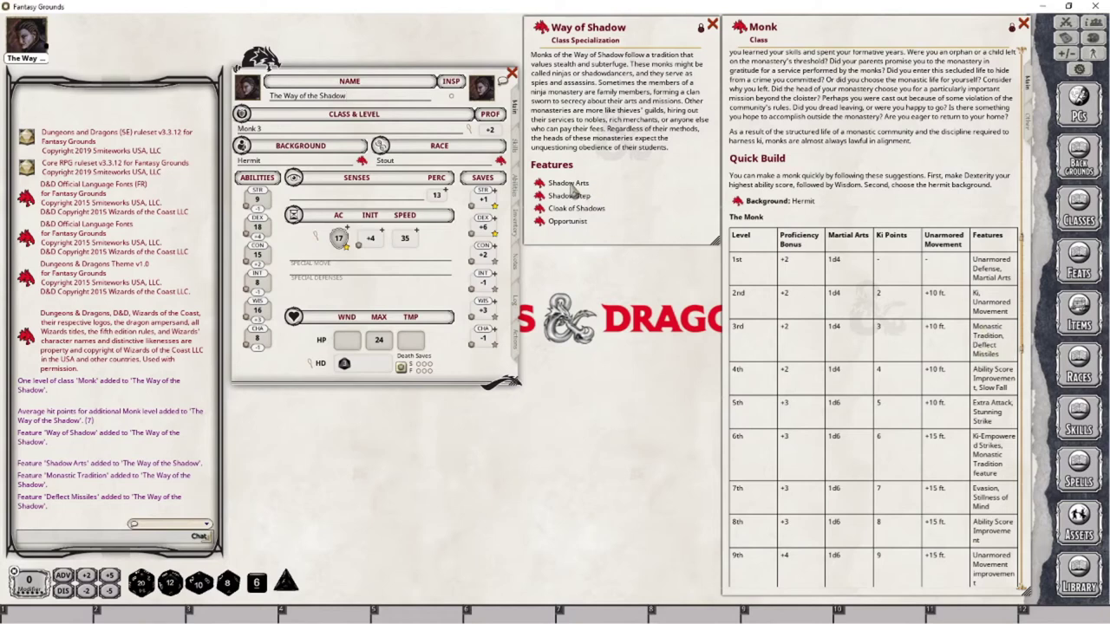
click(537, 184)
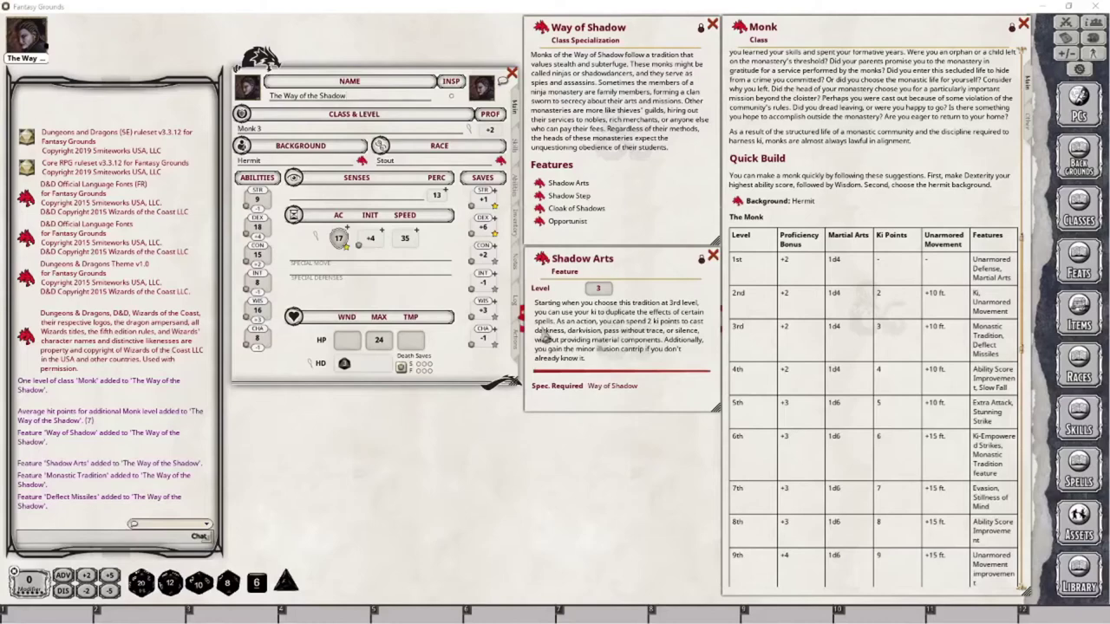
On the Actions tab, search the spell list for 'dark' and add Darkness and Darkvision
click(517, 344)
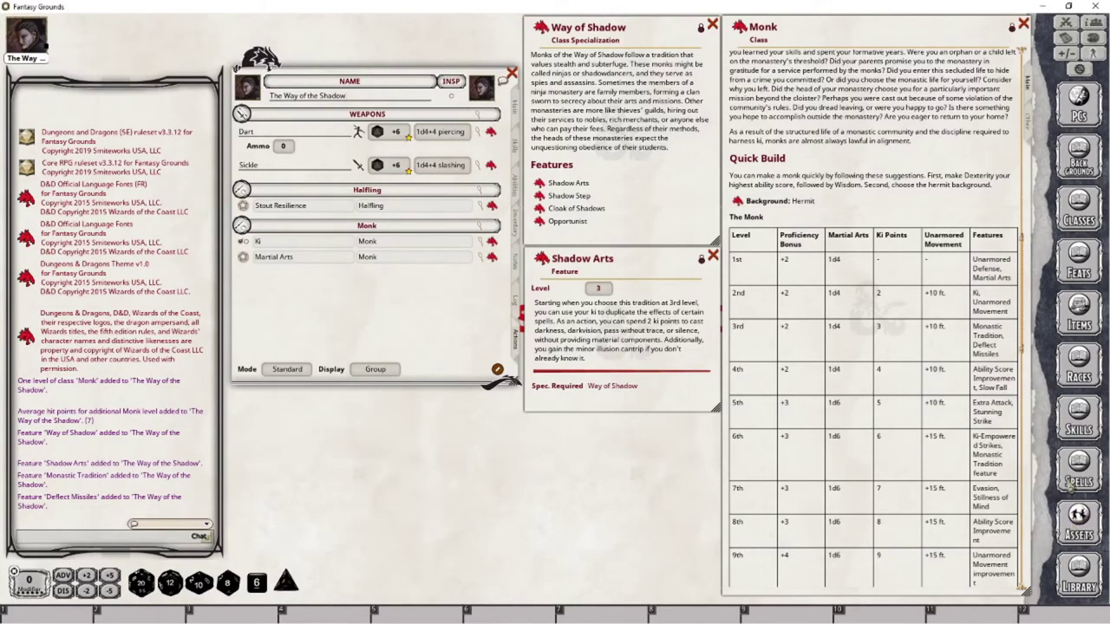
click(1078, 473)
drag(565, 209, 870, 286)
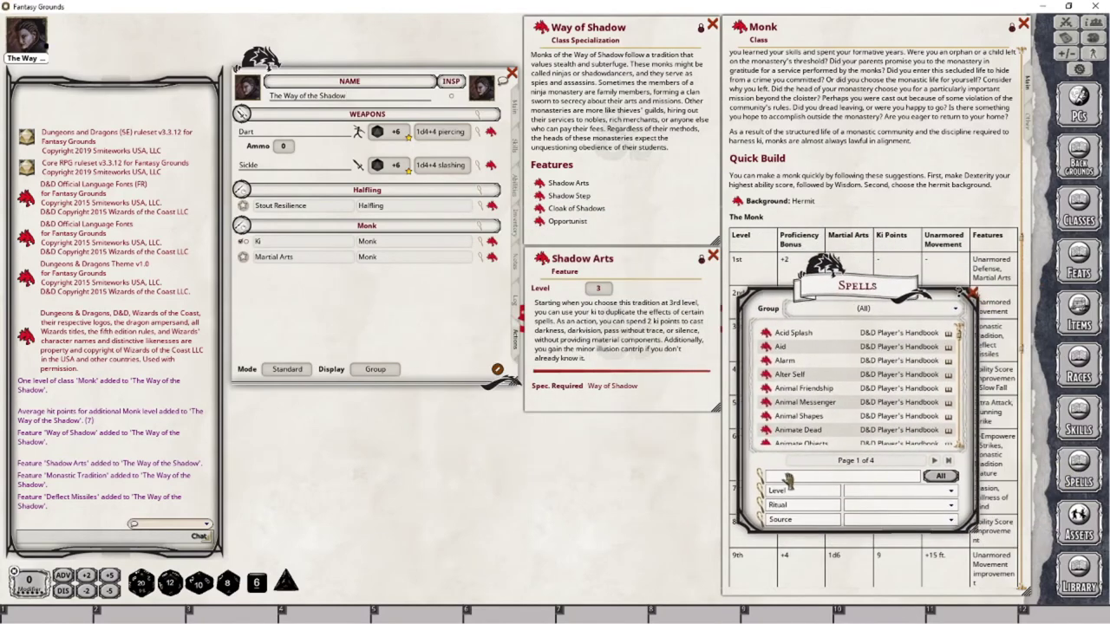
click(786, 479)
text(dark)
key(Return)
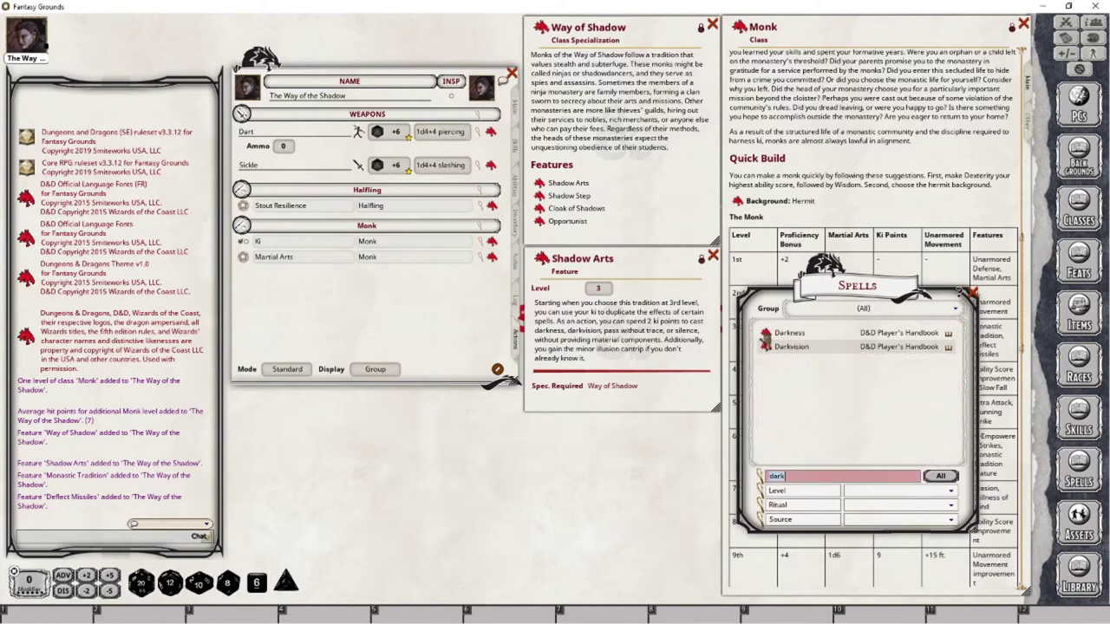
drag(765, 341, 376, 316)
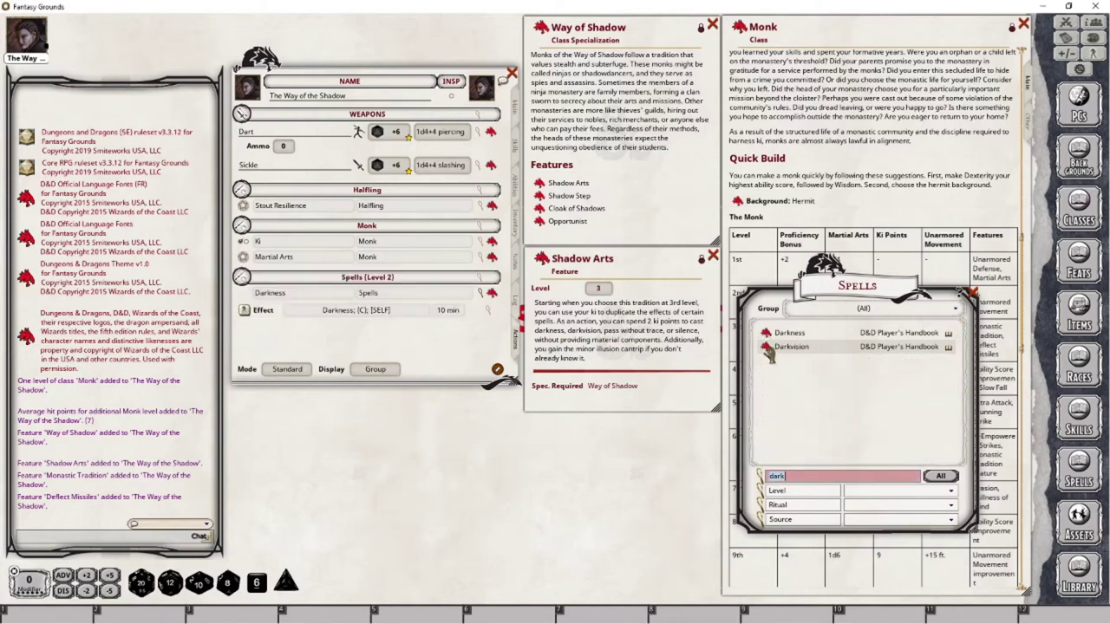
drag(767, 352, 350, 315)
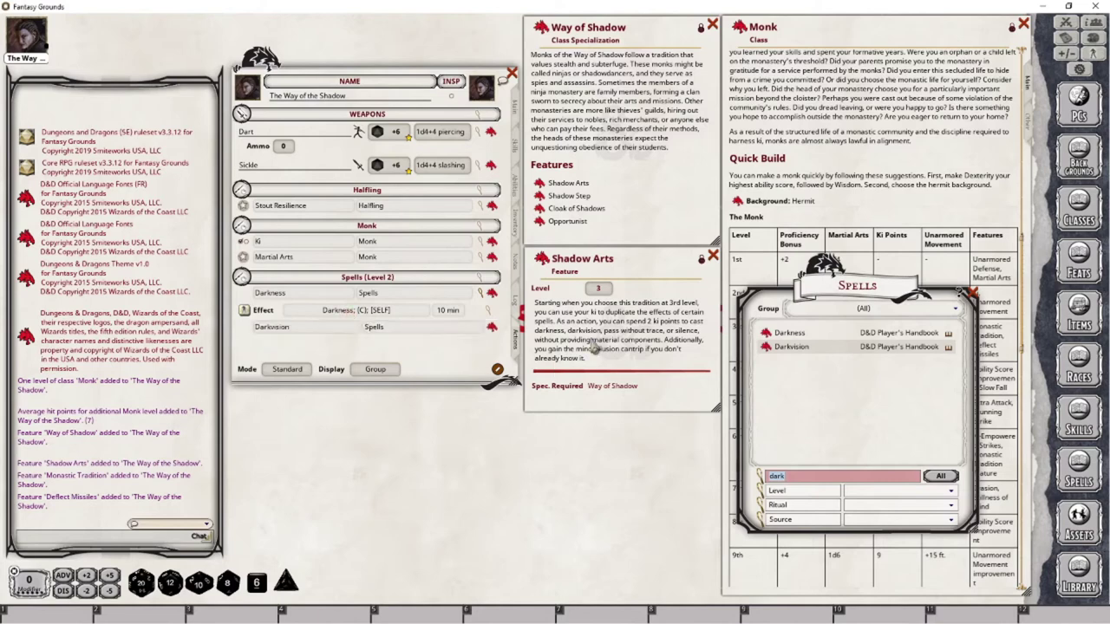
Search for and add Pass without Trace and Silence to the character's spells
click(807, 478)
key(BackSpace)
key(BackSpace)
key(BackSpace)
key(BackSpace)
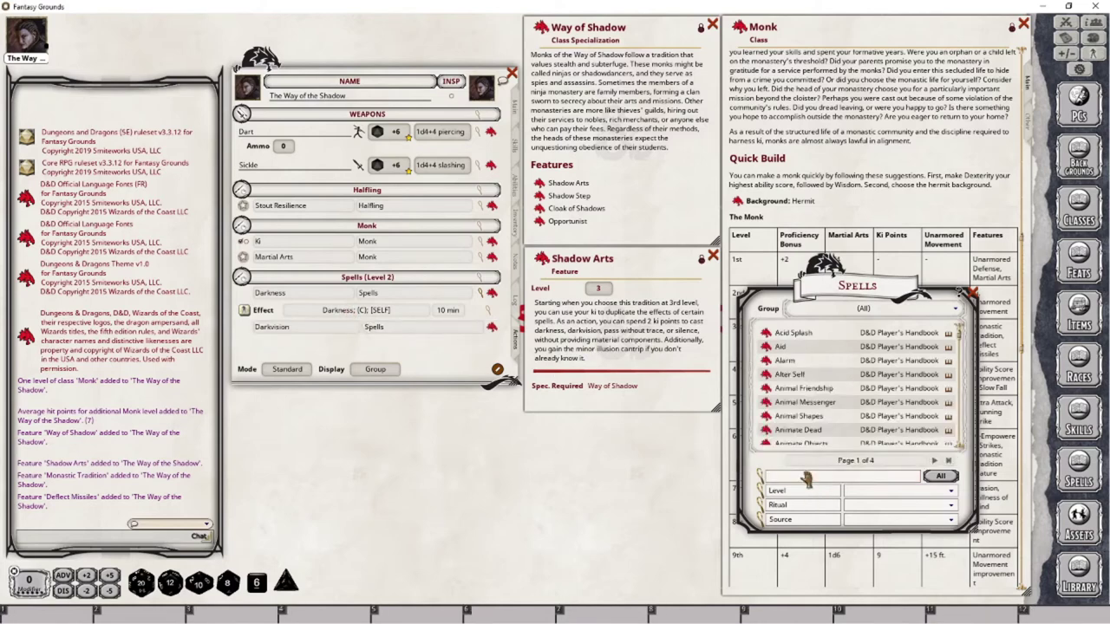
text(pass)
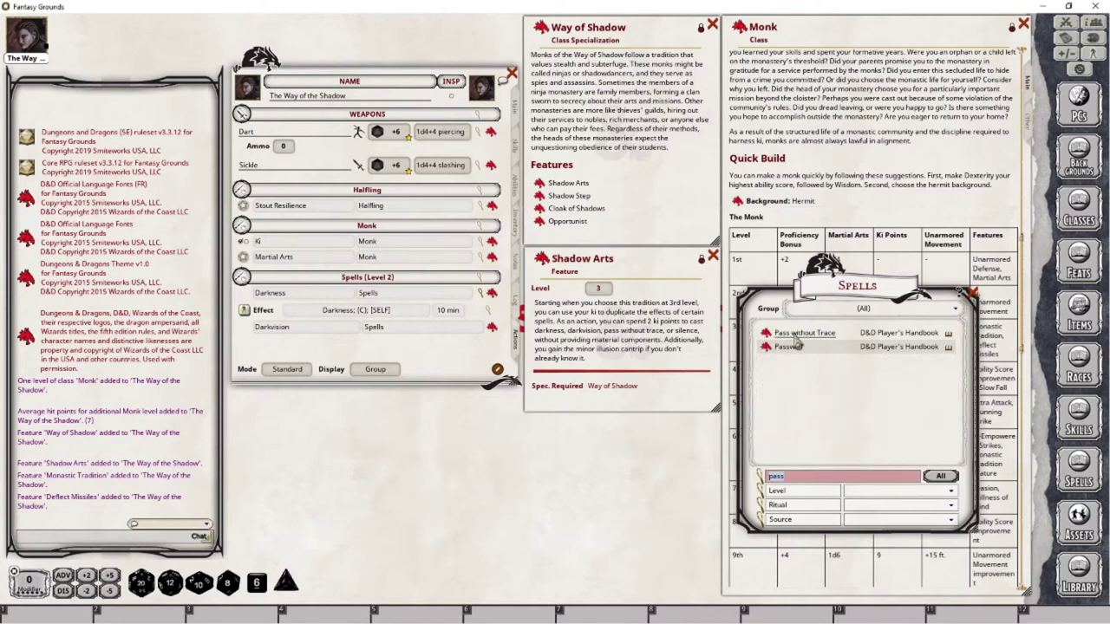
drag(766, 339, 420, 328)
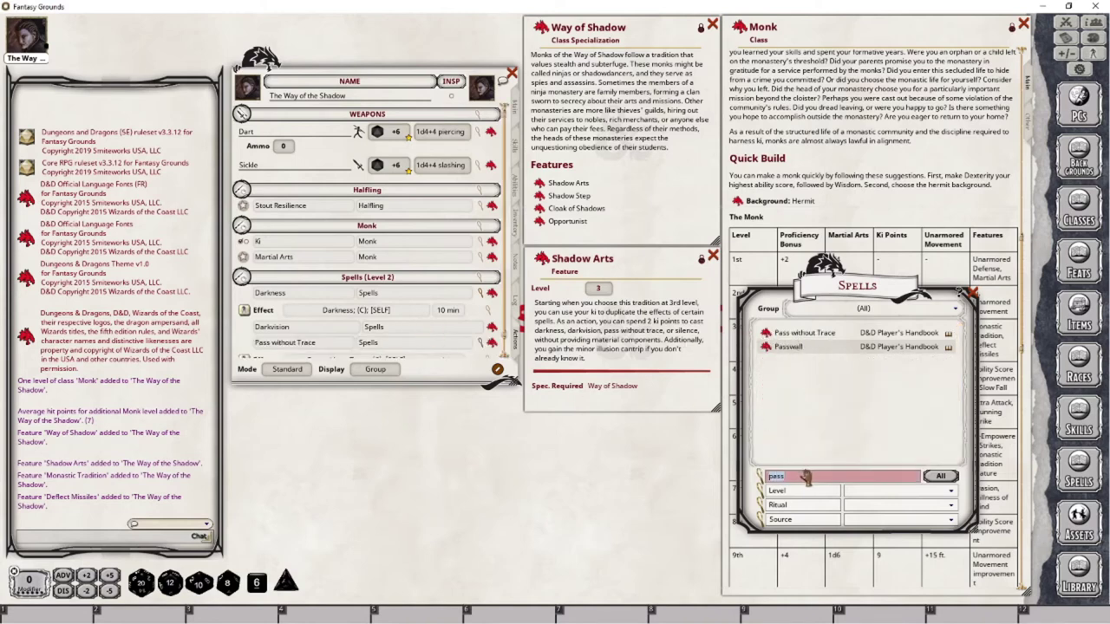
key(BackSpace)
key(BackSpace)
key(BackSpace)
key(BackSpace)
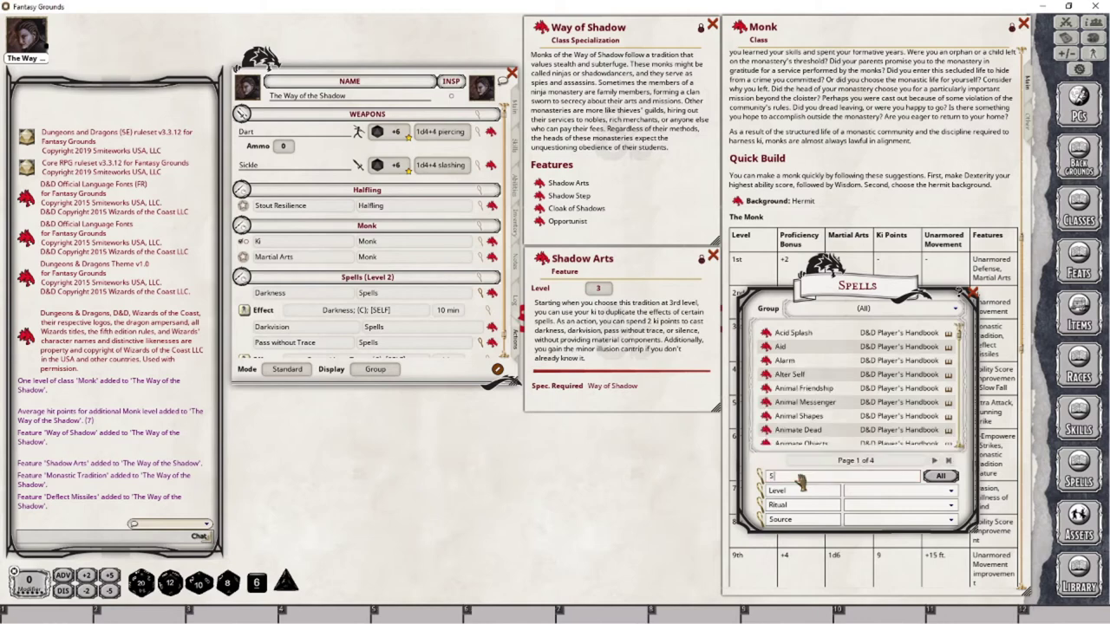
text(Silen)
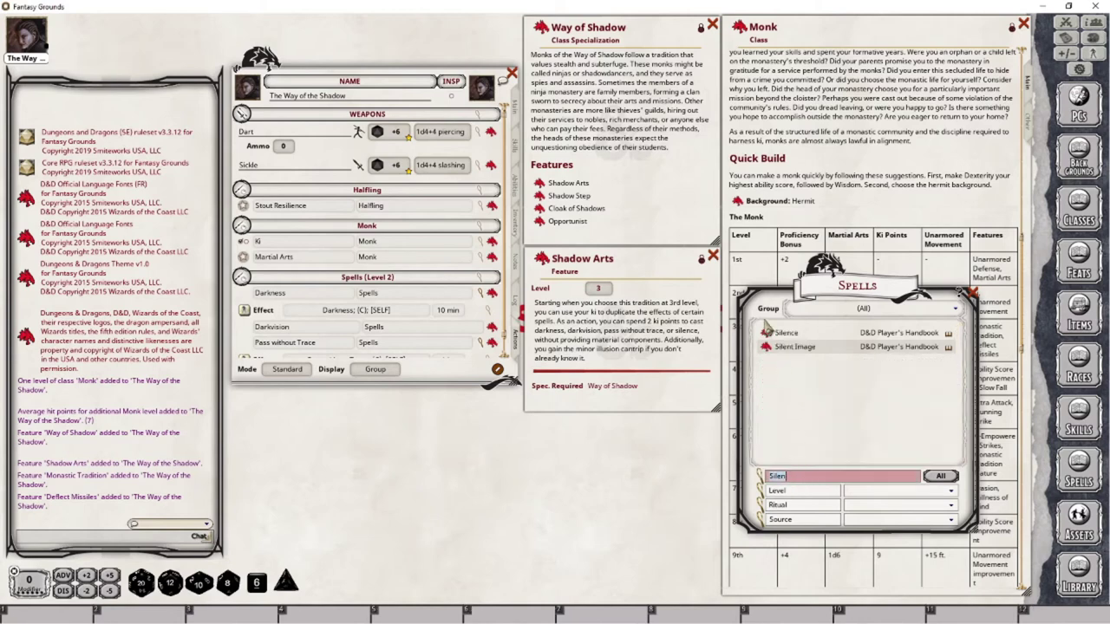
drag(768, 334, 428, 332)
Add Minor Illusion as a cantrip and close the spell list
key(BackSpace)
key(BackSpace)
key(BackSpace)
key(BackSpace)
key(BackSpace)
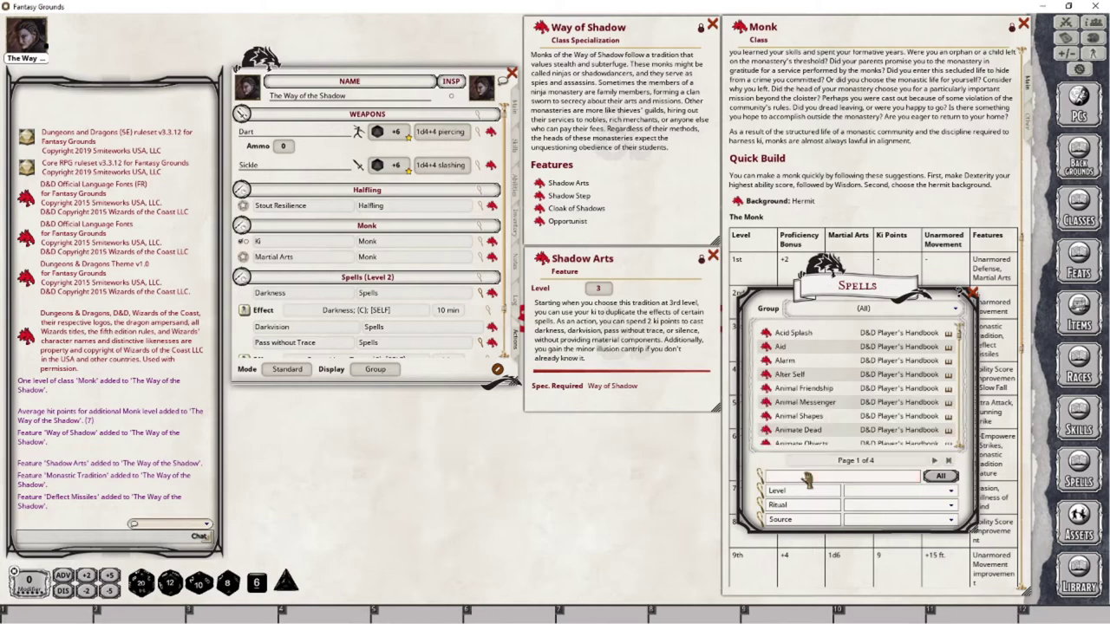
text(minor)
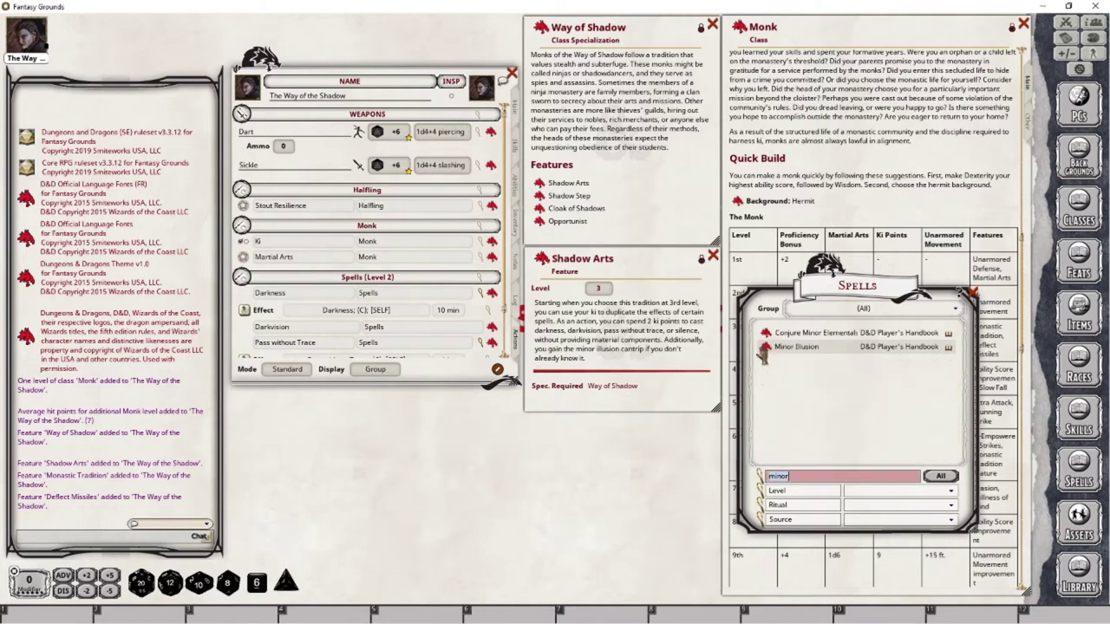
drag(761, 351, 399, 336)
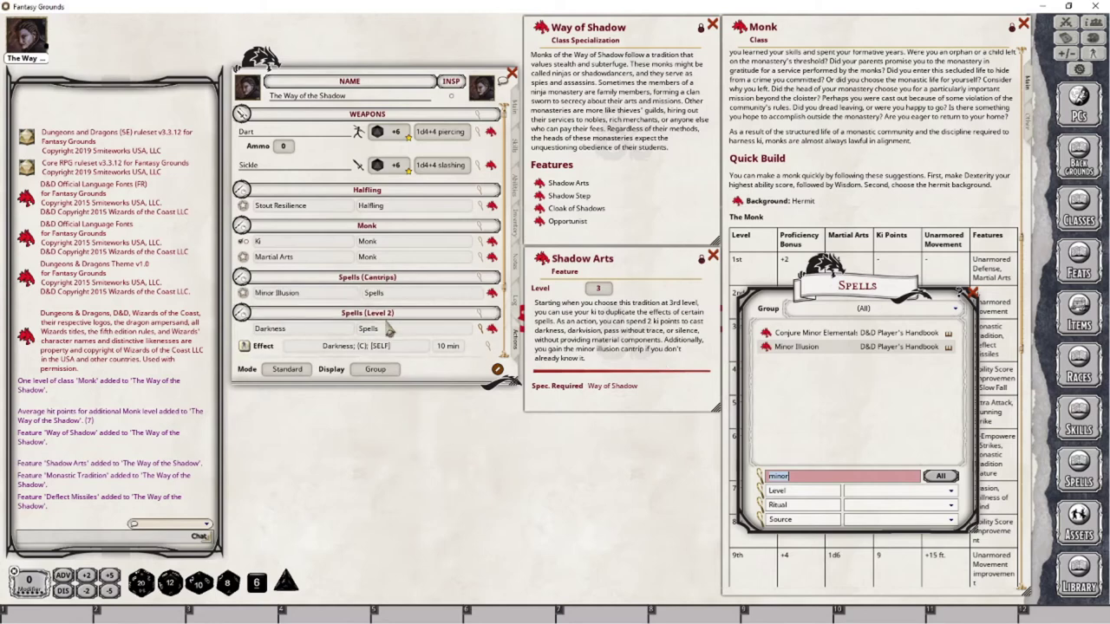
click(972, 292)
scroll(438, 284, down, 3)
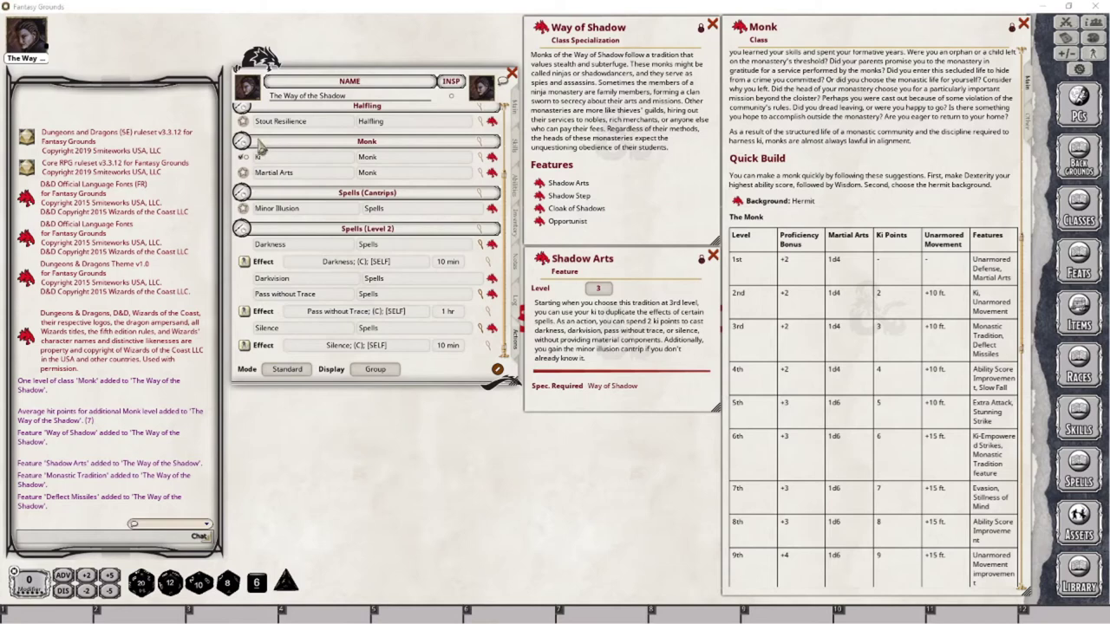
Switch the Actions tab to Preparation mode to check the spell counters
click(242, 161)
click(285, 369)
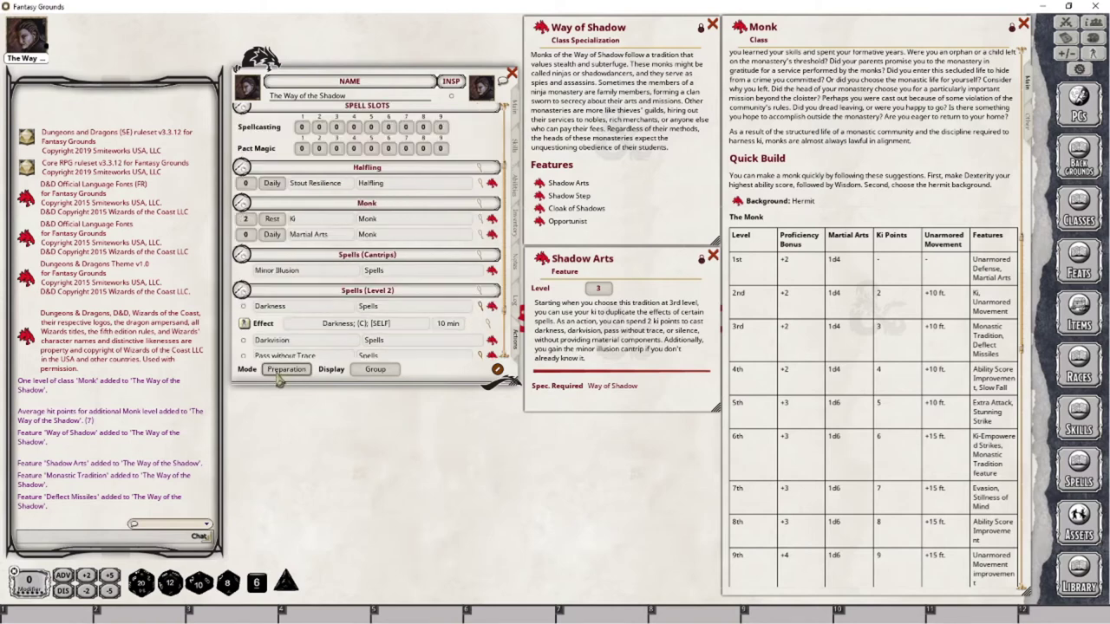
scroll(282, 351, up, 2)
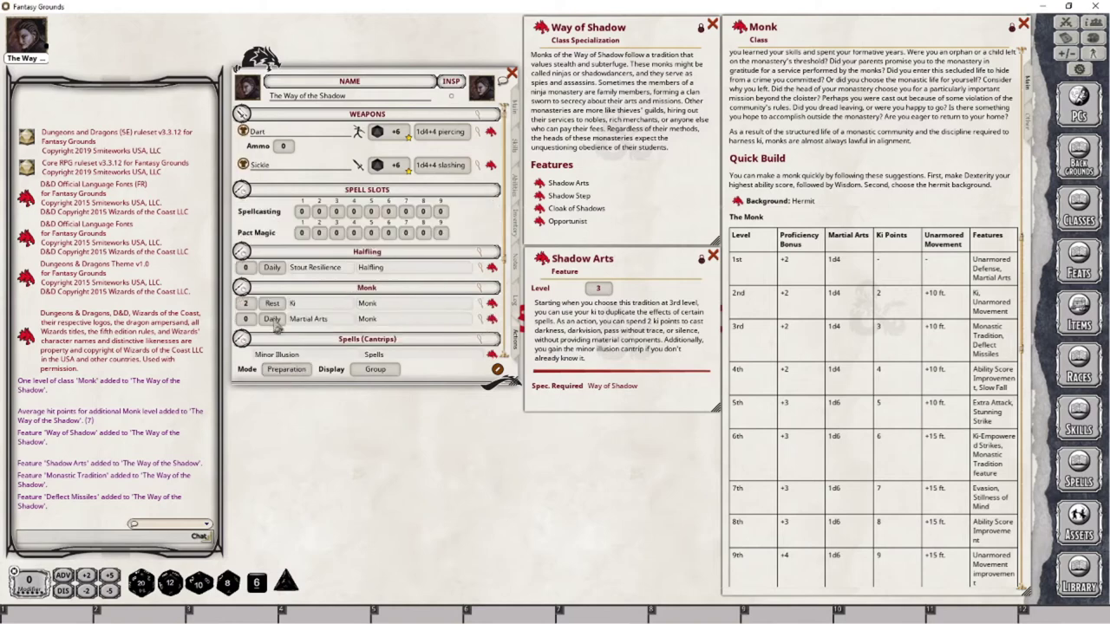
scroll(247, 303, up, 1)
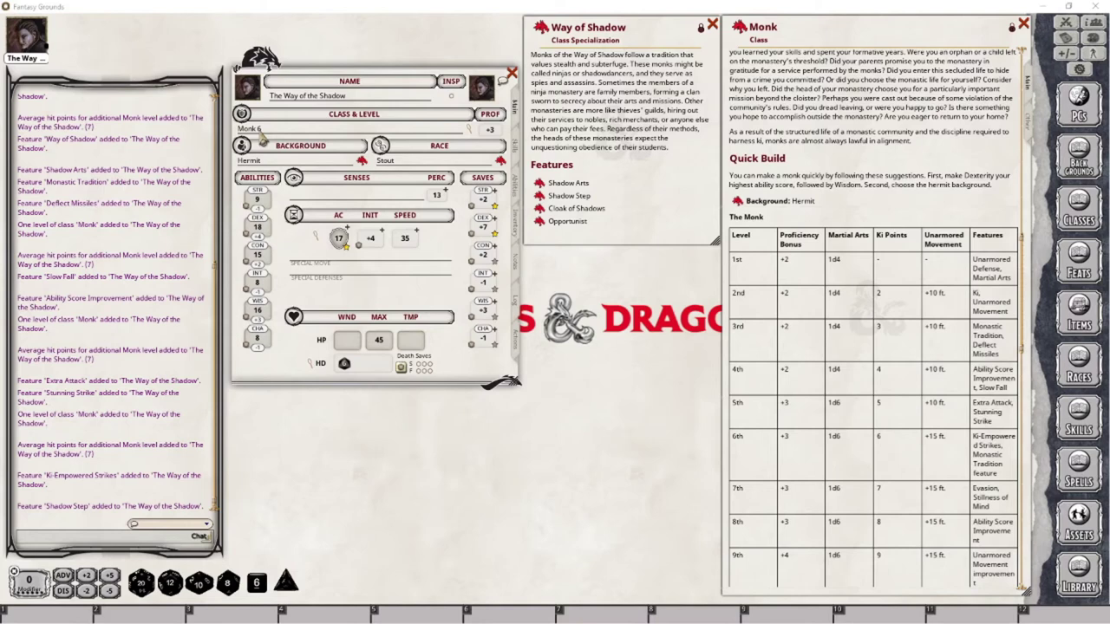
Open the Shadow Step entry from the Way of Shadow Features list
click(540, 196)
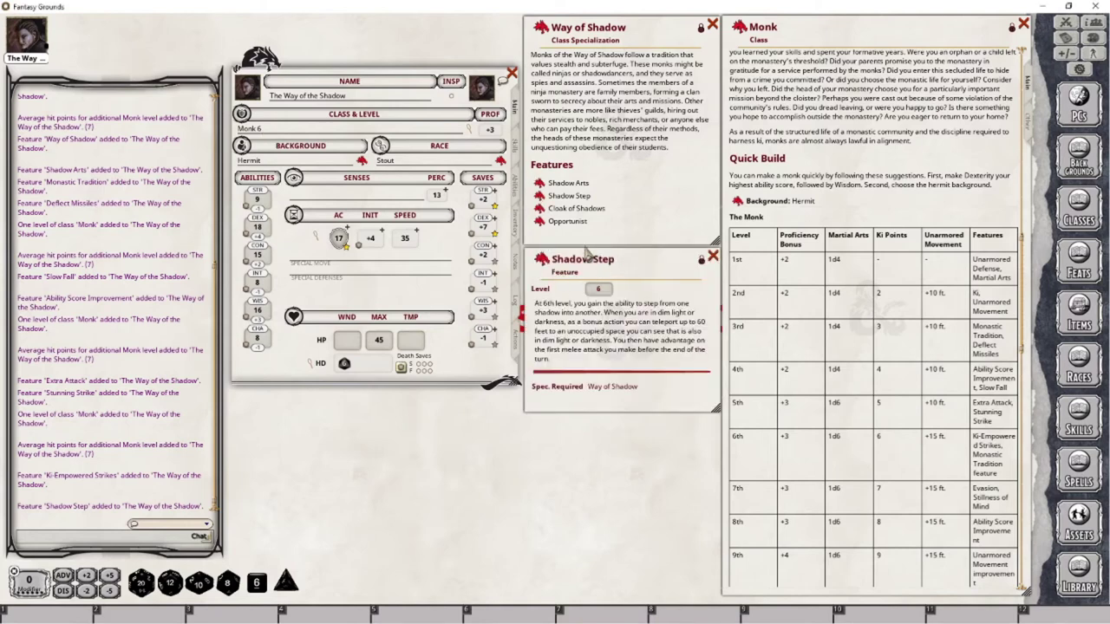